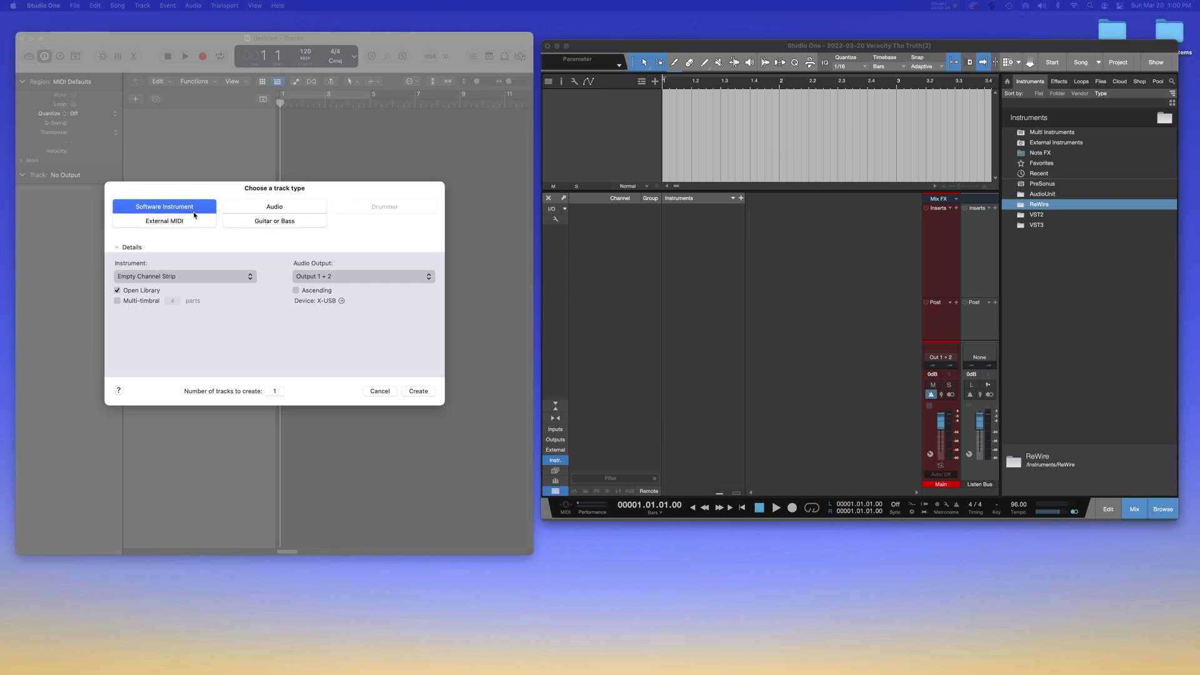
In Logic Pro, add software instrument track Inst 1 and load AU Image-Line FL Studio (Stereo) on it.
click(194, 214)
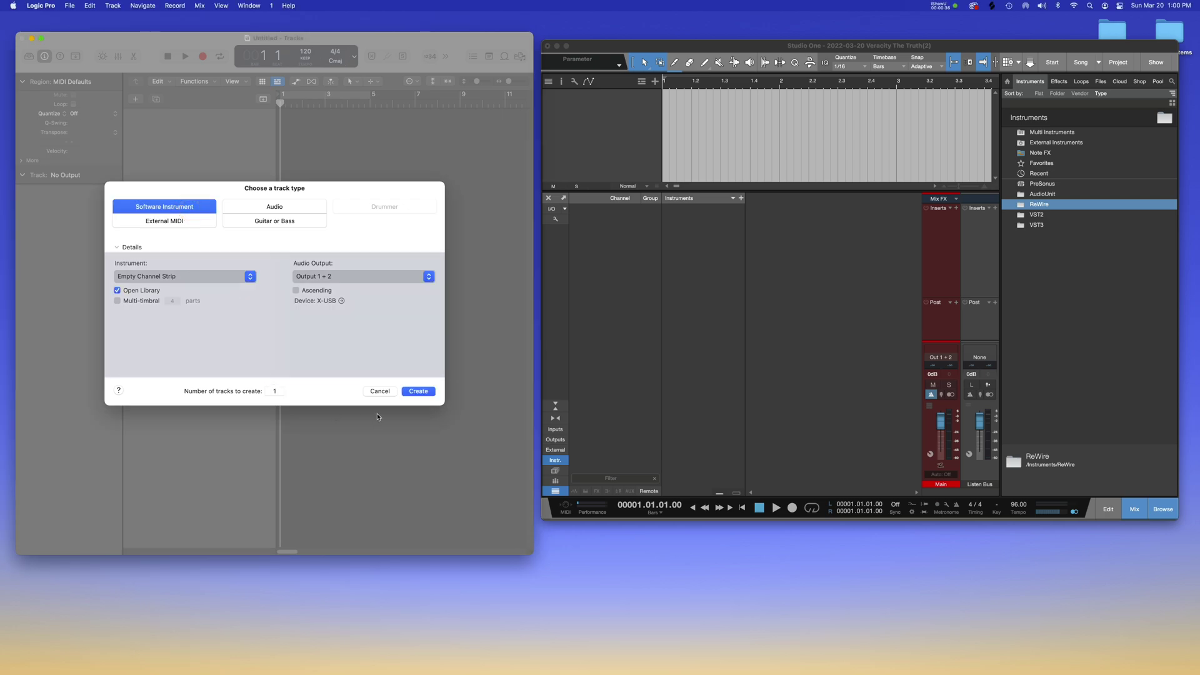
click(428, 390)
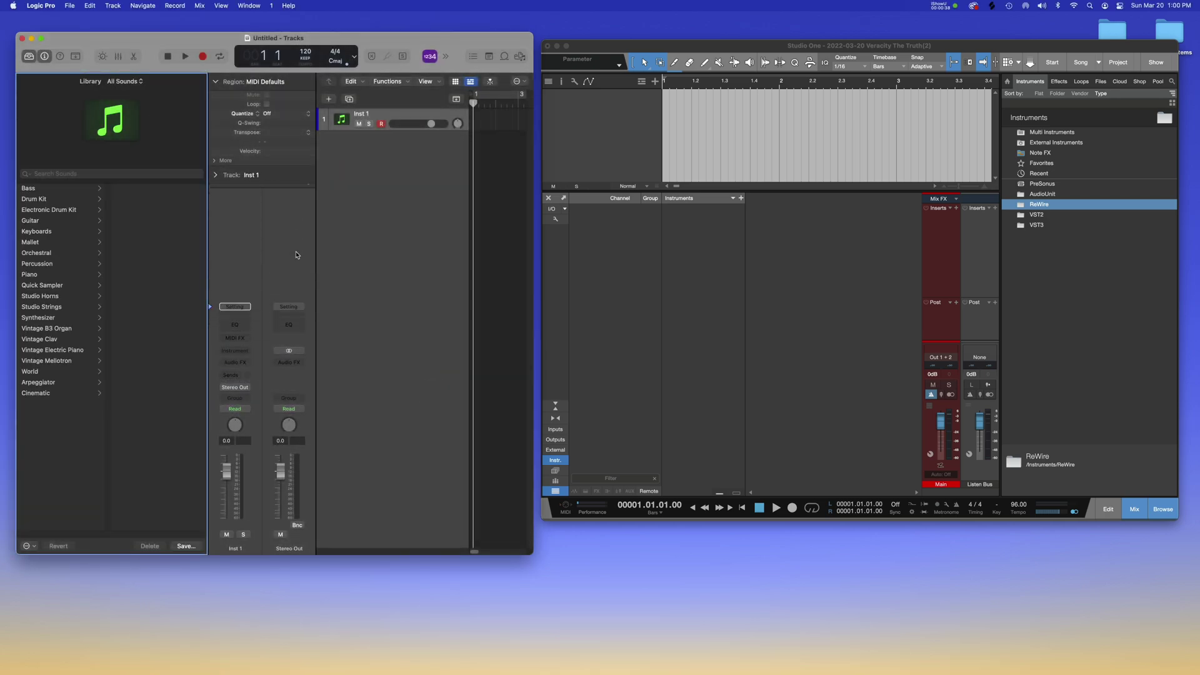
click(243, 352)
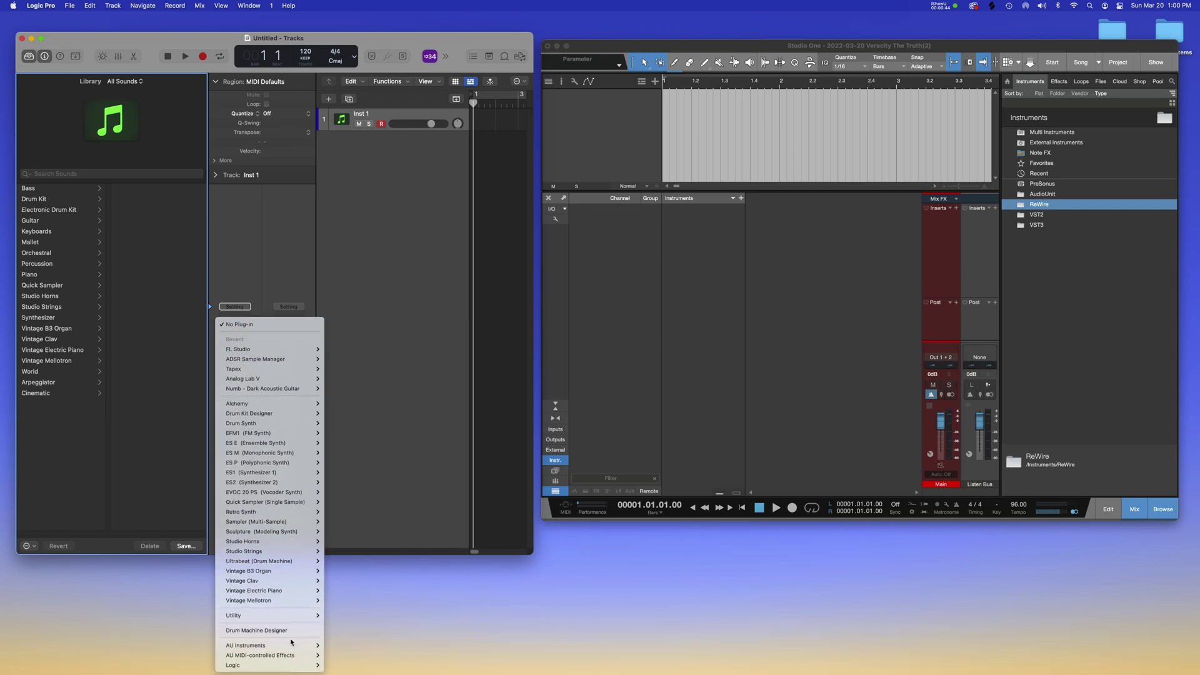
mouse_move(293, 655)
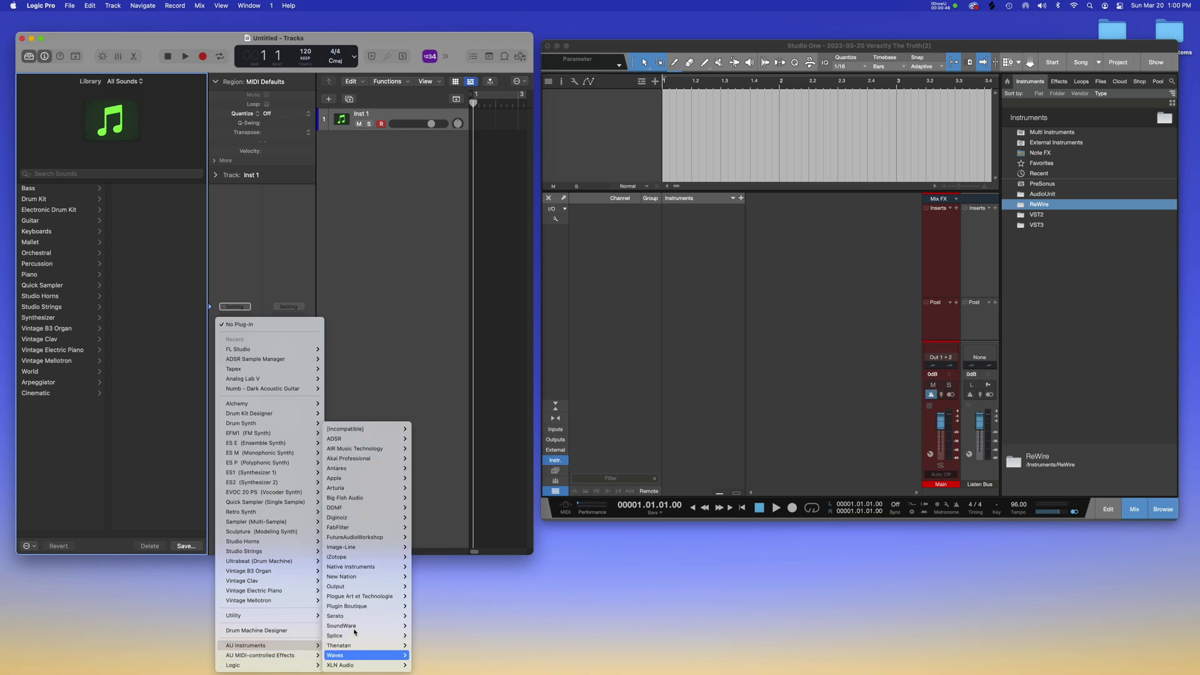
mouse_move(366, 547)
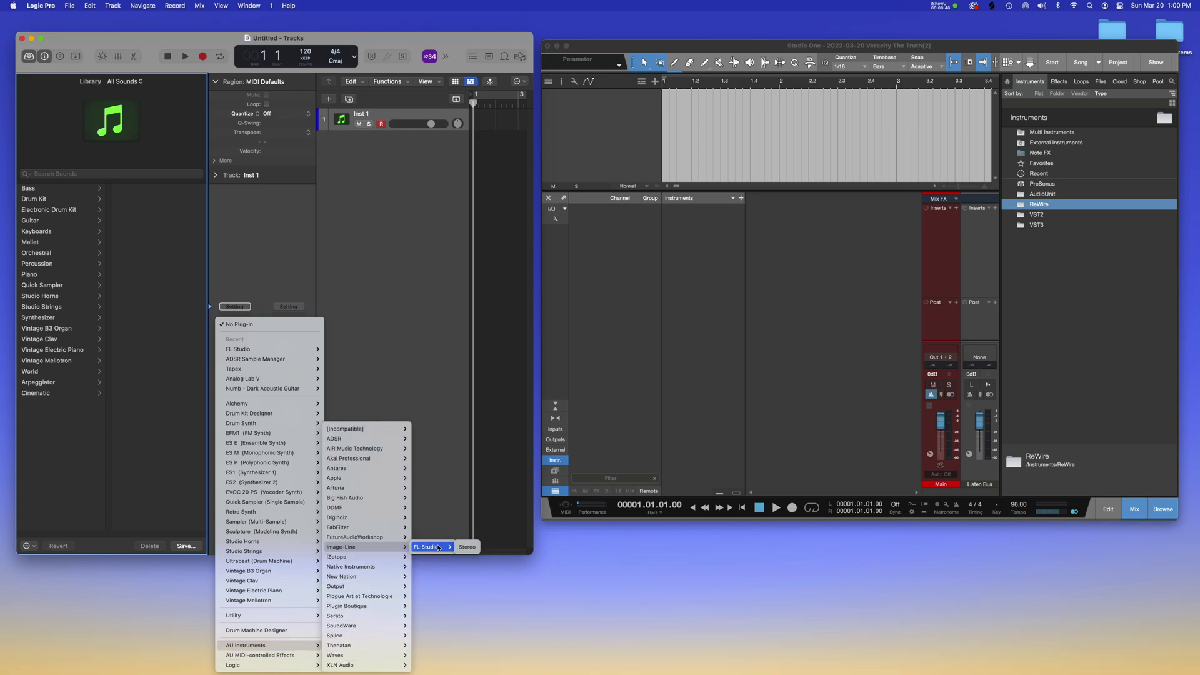
click(458, 548)
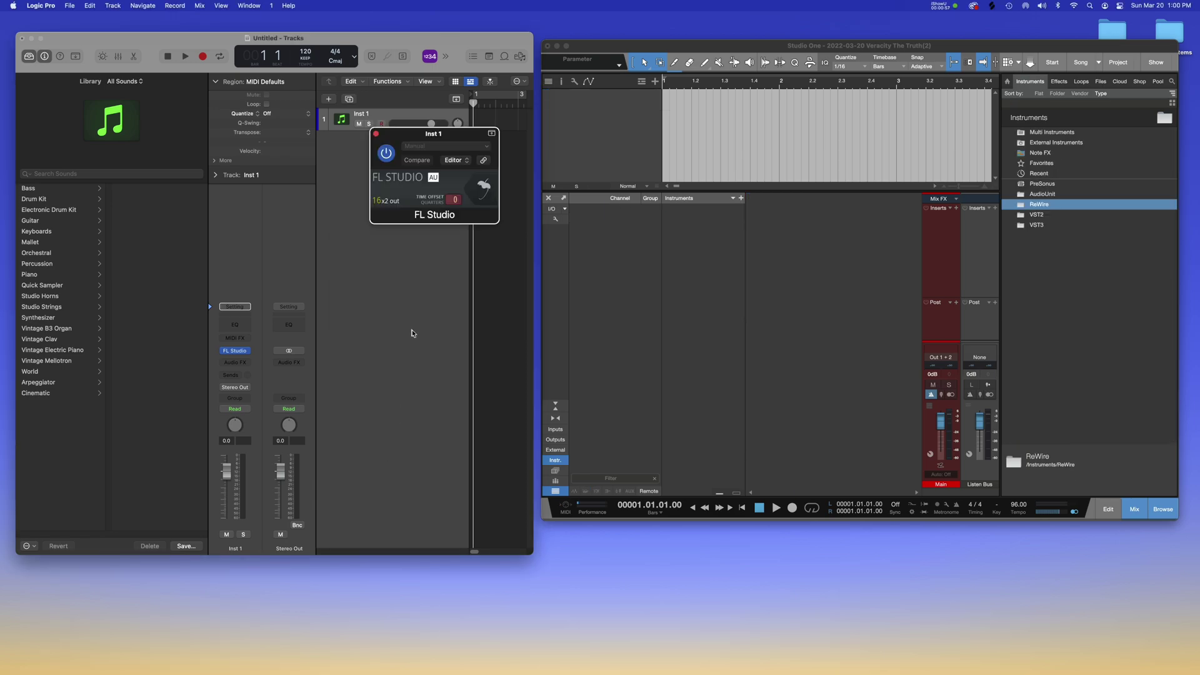
Set the Inst 1 channel's output to Stereo Output.
click(235, 387)
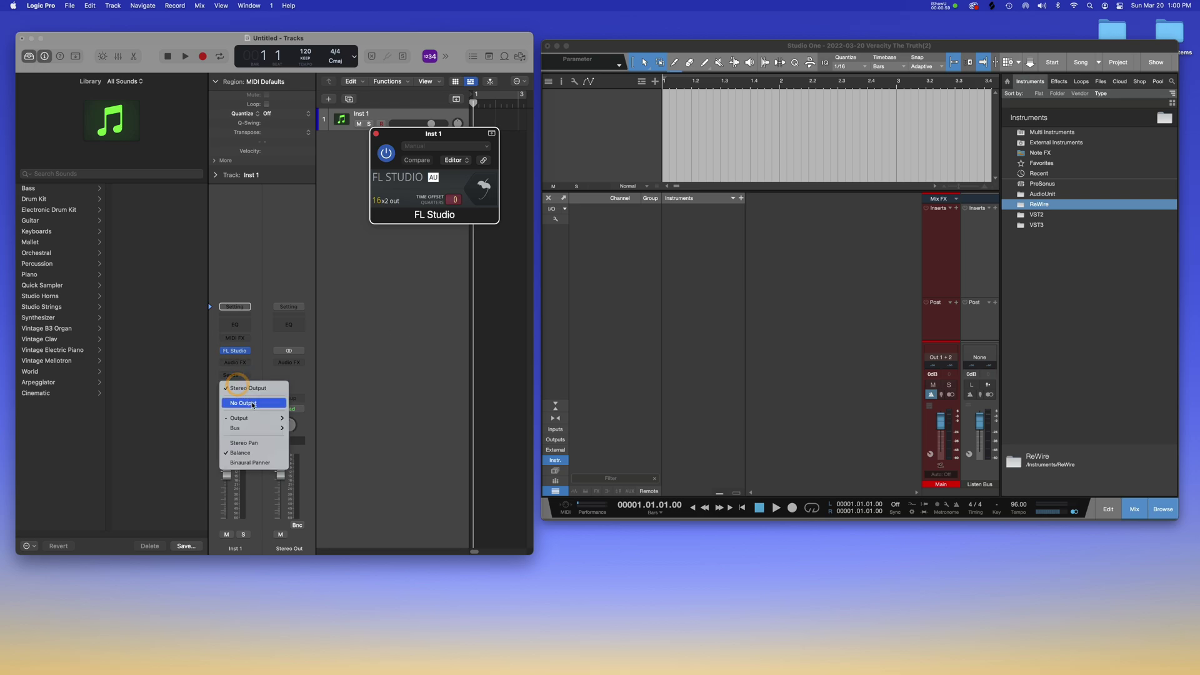
mouse_move(252, 418)
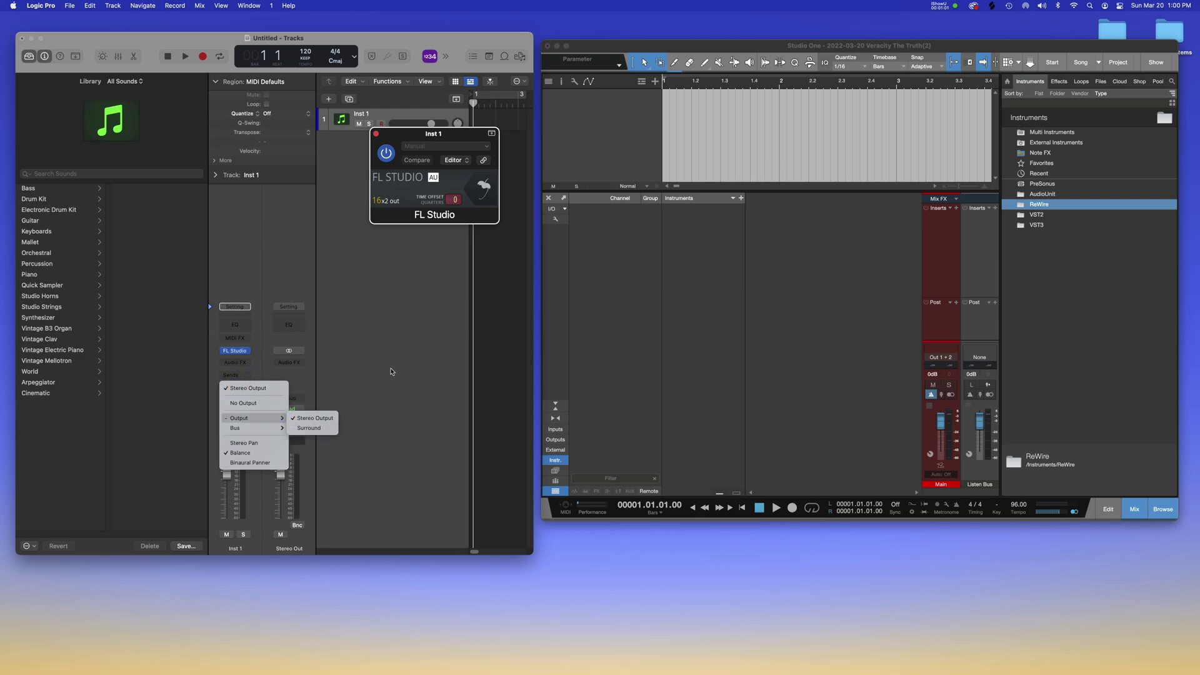
click(310, 416)
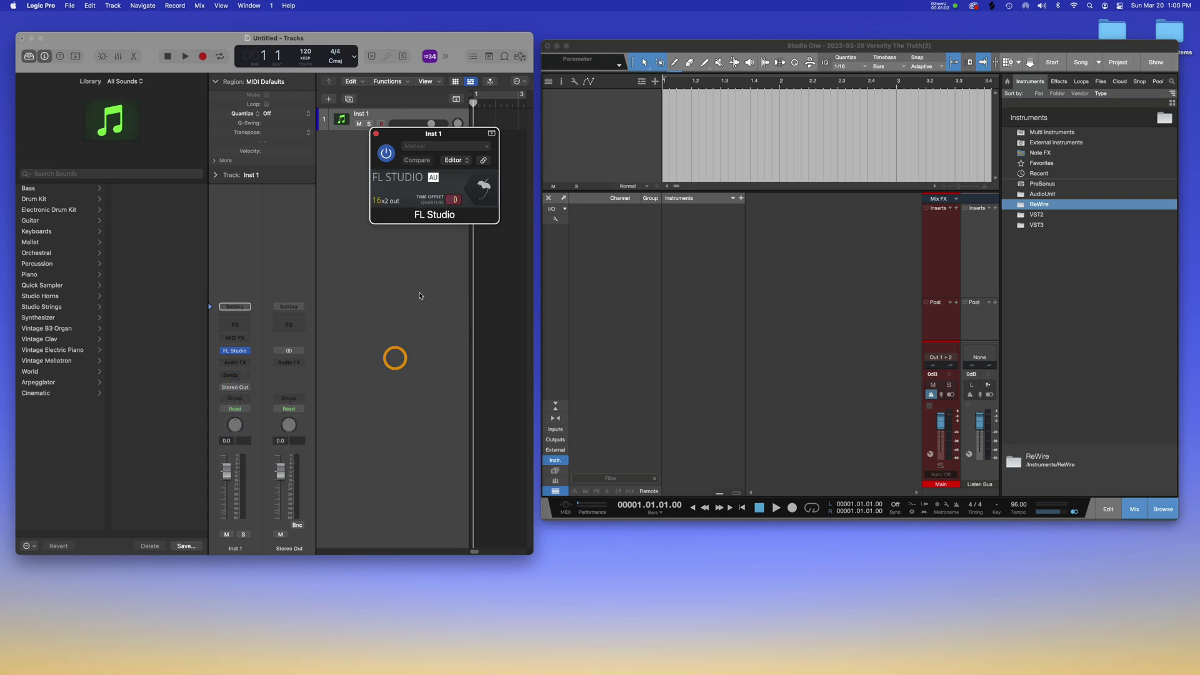
Open FL Studio's full interface and mixer, and route the Basic insert's output to FL 1.
click(485, 187)
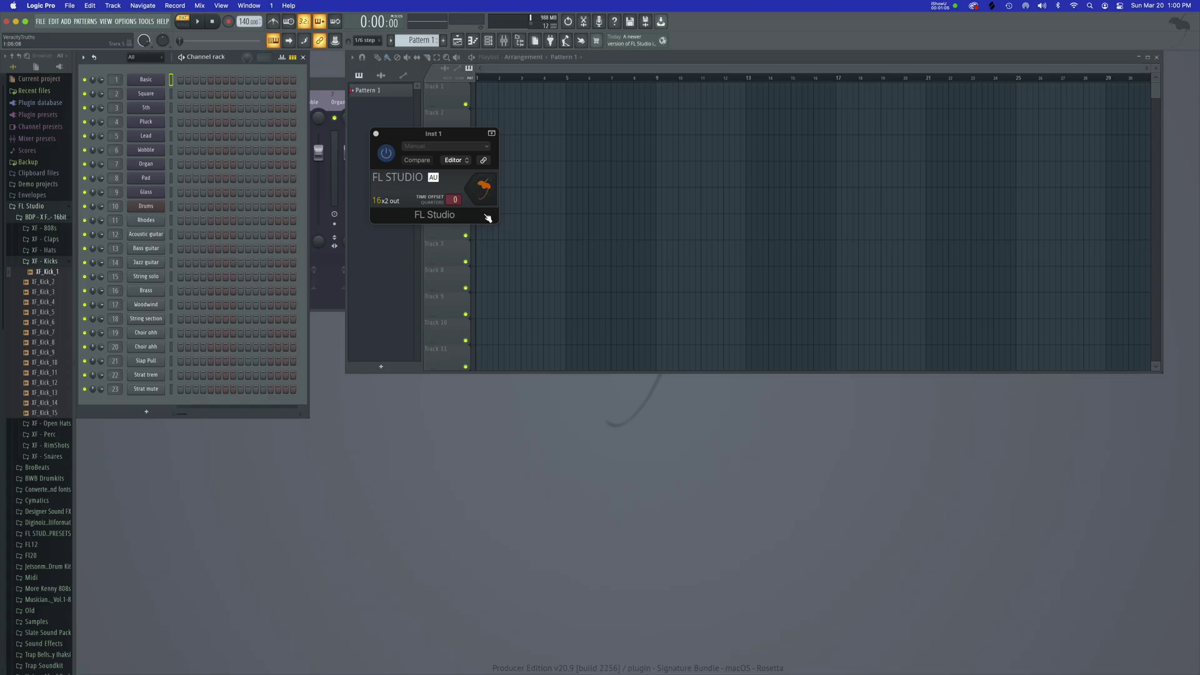
click(503, 42)
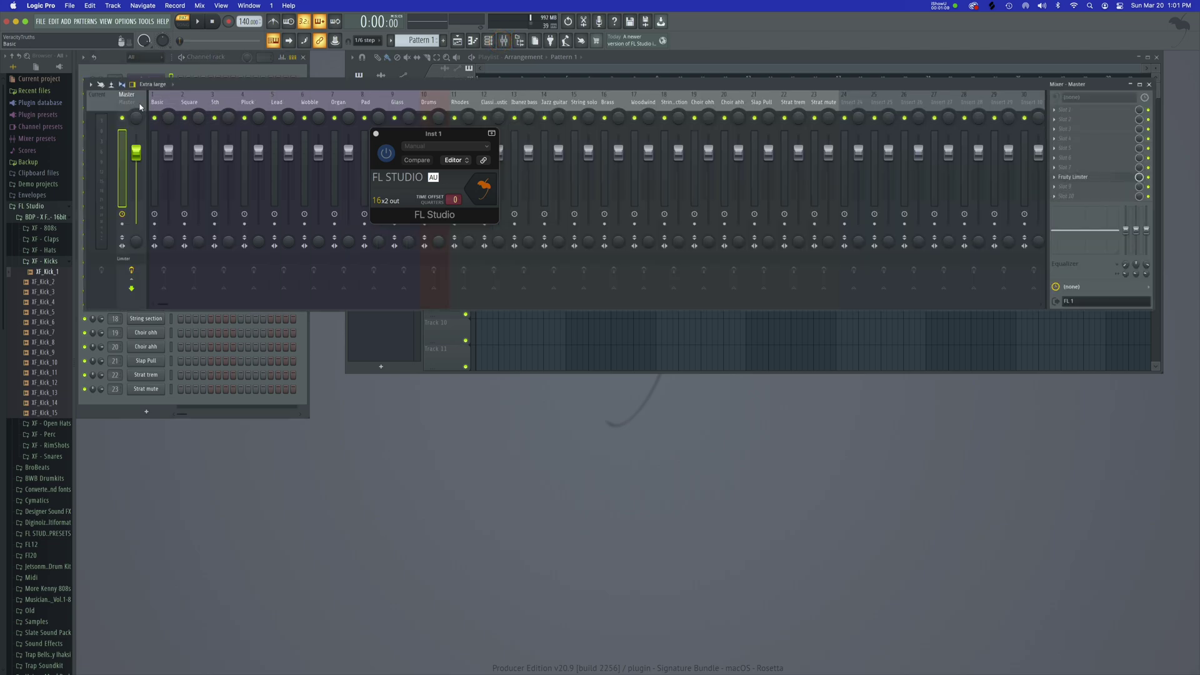
click(1120, 301)
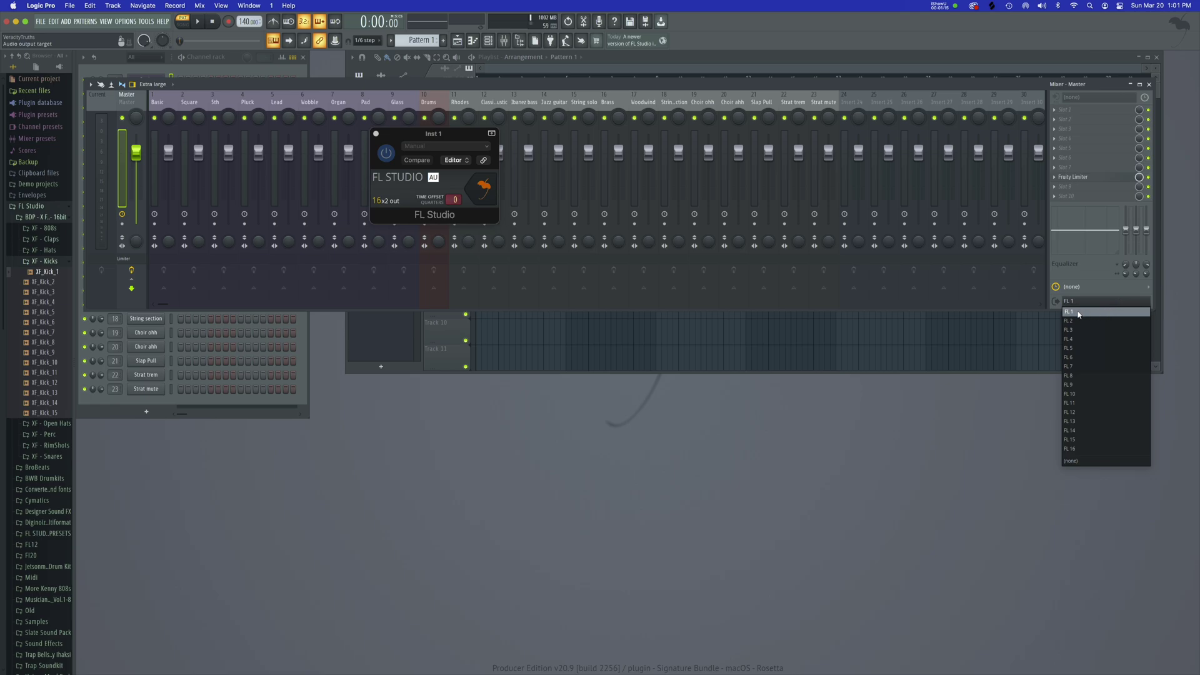
click(162, 101)
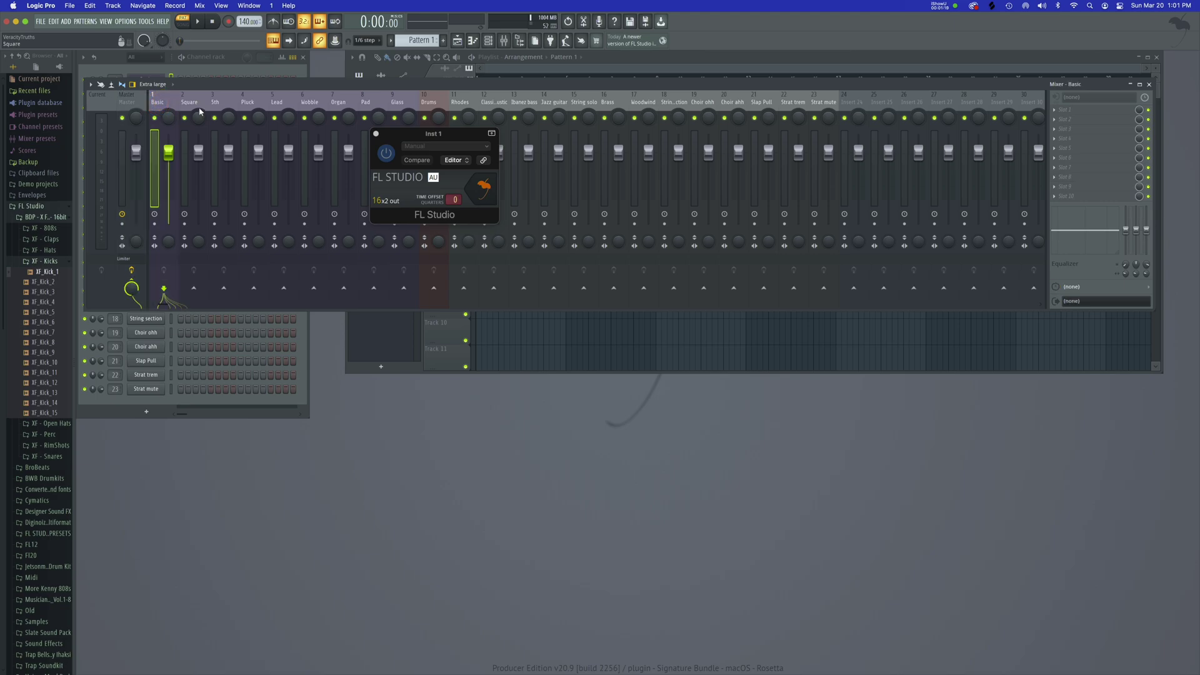
click(146, 102)
click(164, 101)
click(1105, 302)
click(1093, 313)
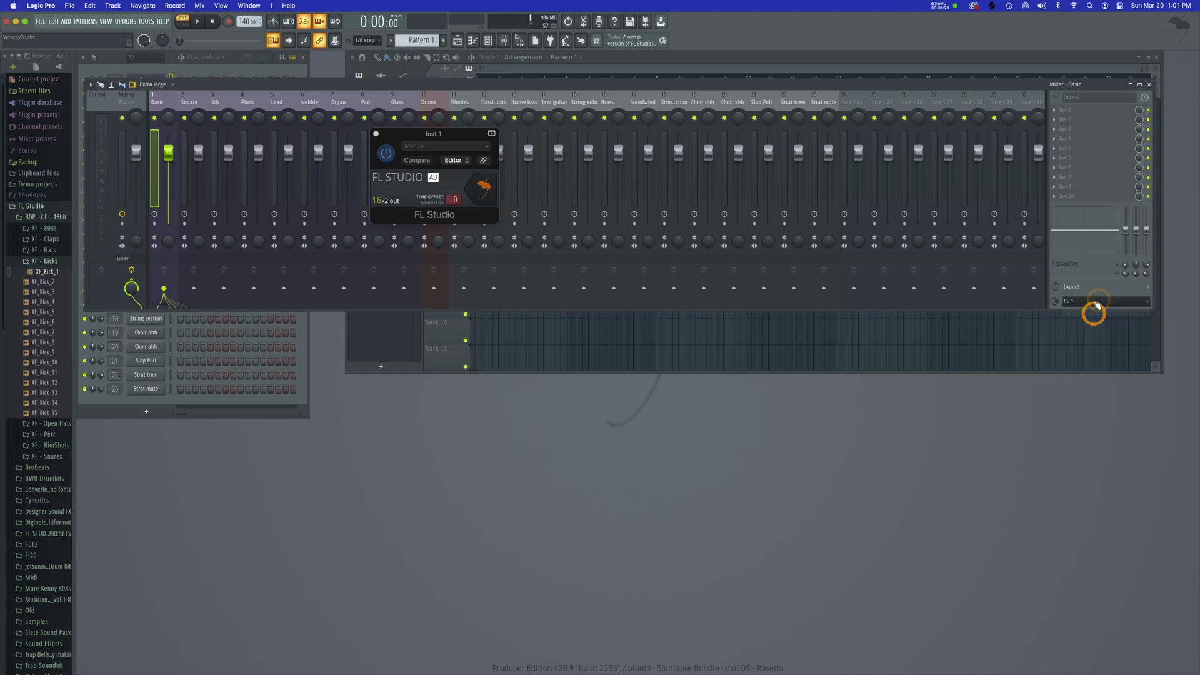
Step through the following mixer inserts, including Wobble and Organ.
click(196, 101)
click(232, 100)
click(262, 100)
click(301, 100)
click(338, 100)
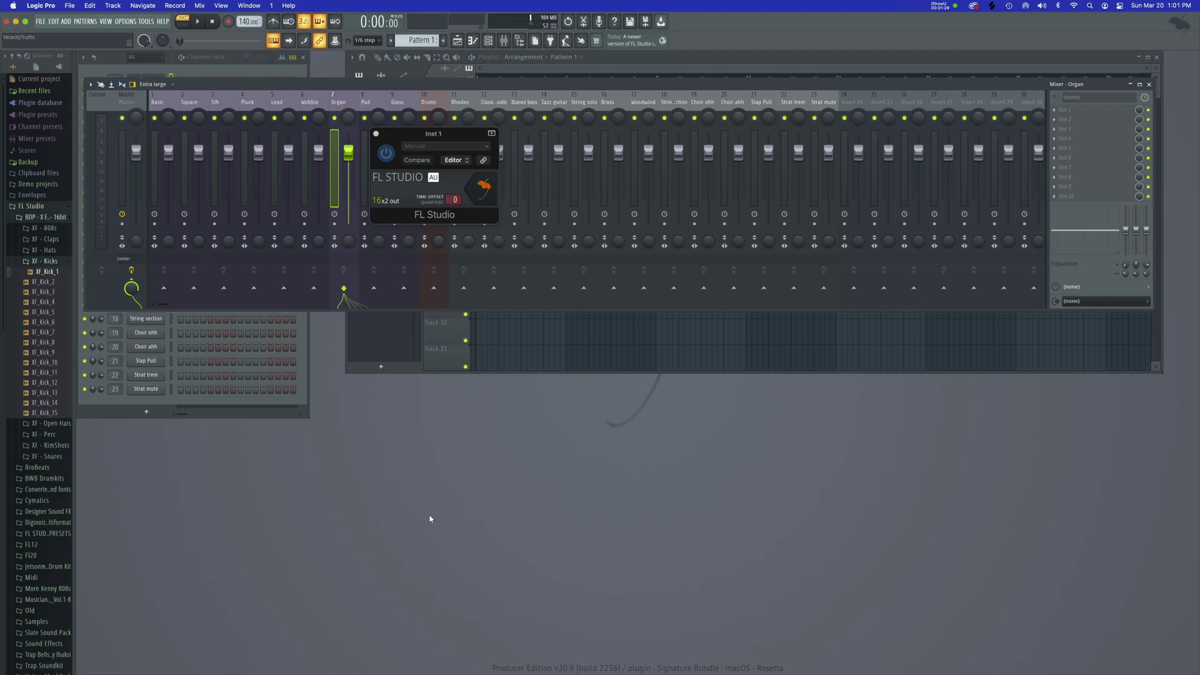
Close the full FL Studio interface, reposition the plugin window, and record-enable Inst 1.
click(7, 22)
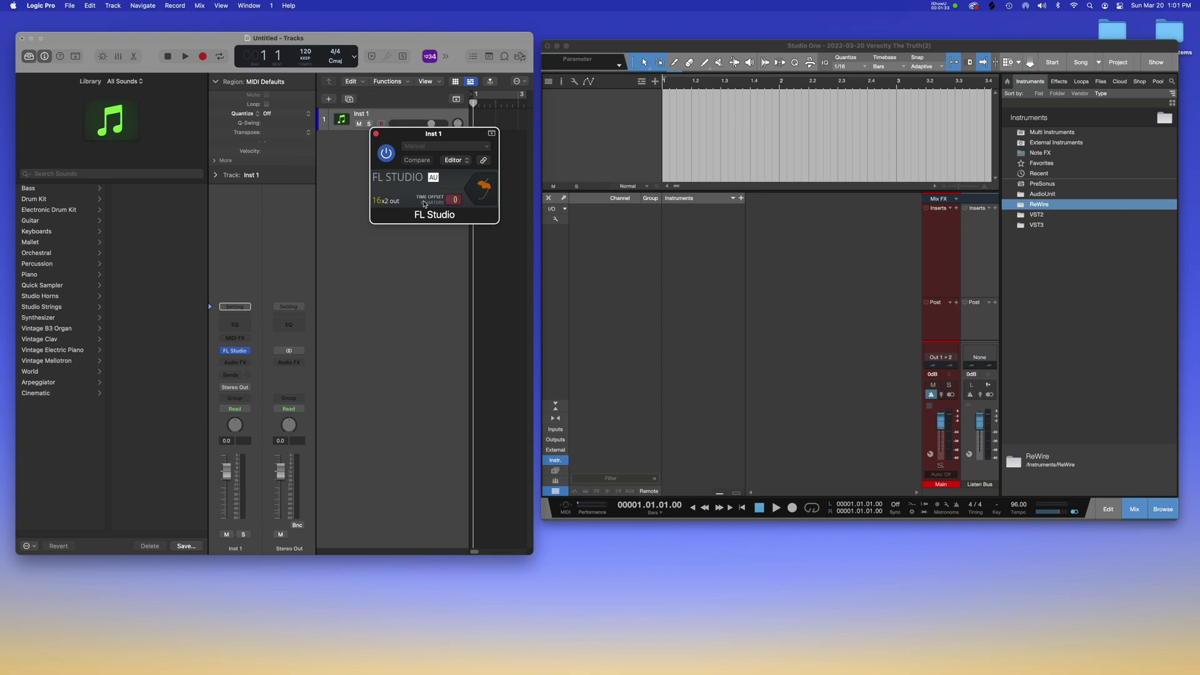
drag(421, 133, 419, 264)
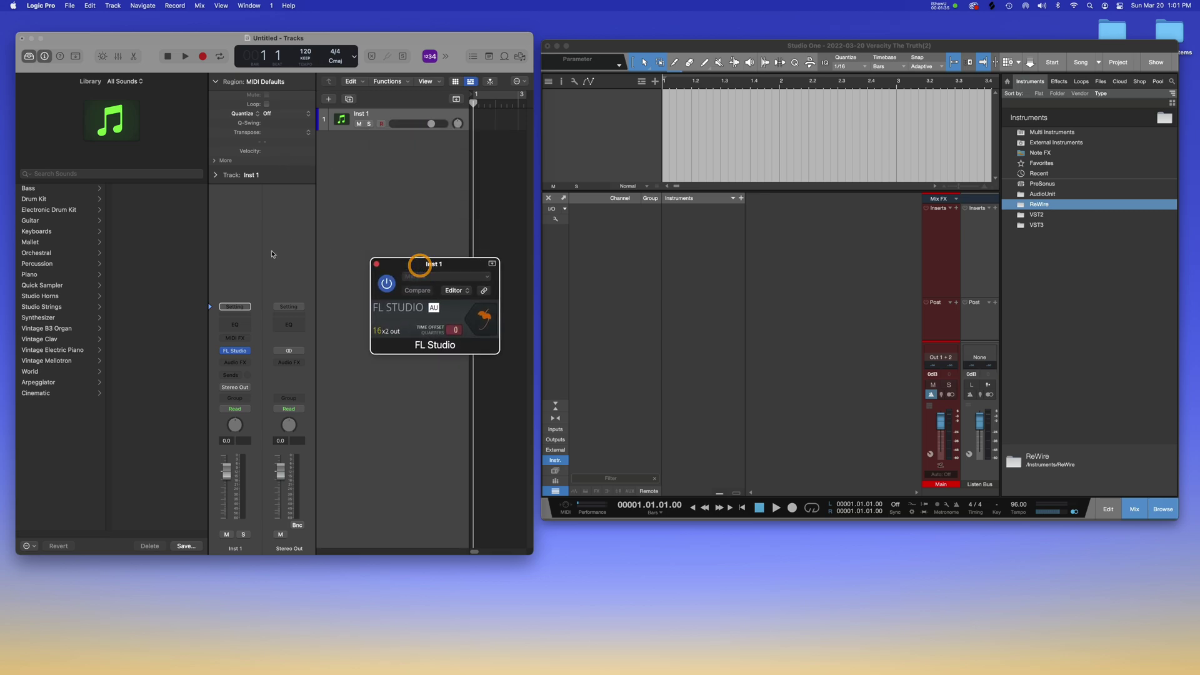
click(380, 125)
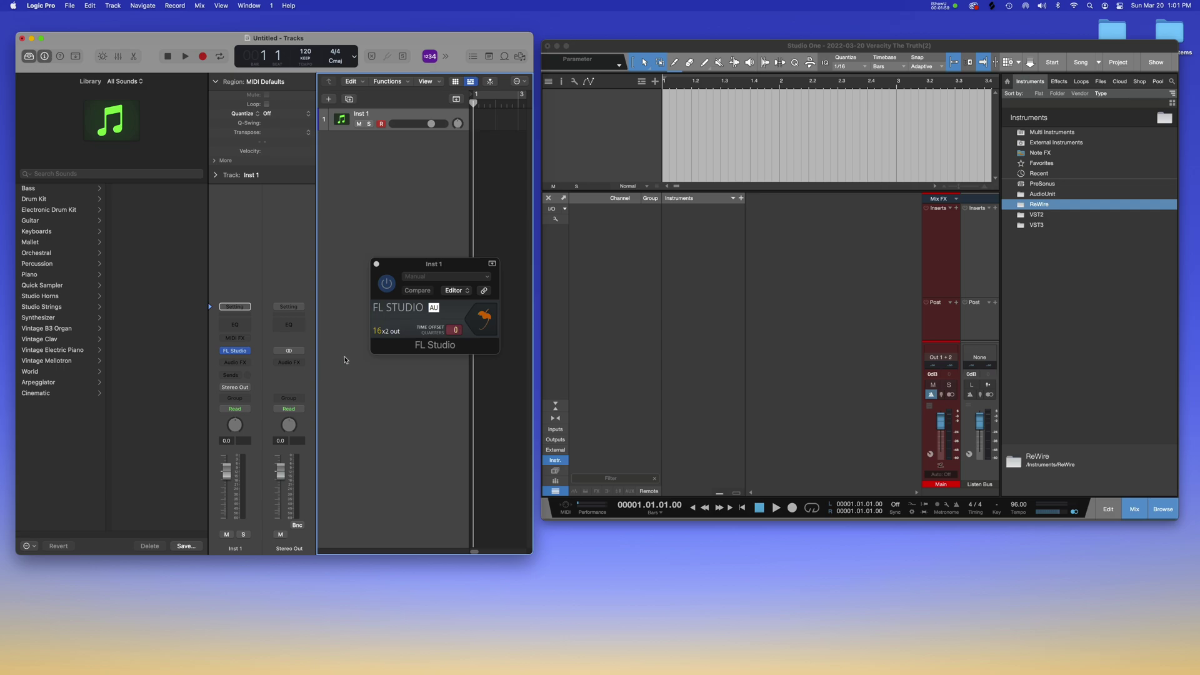
drag(450, 268, 416, 239)
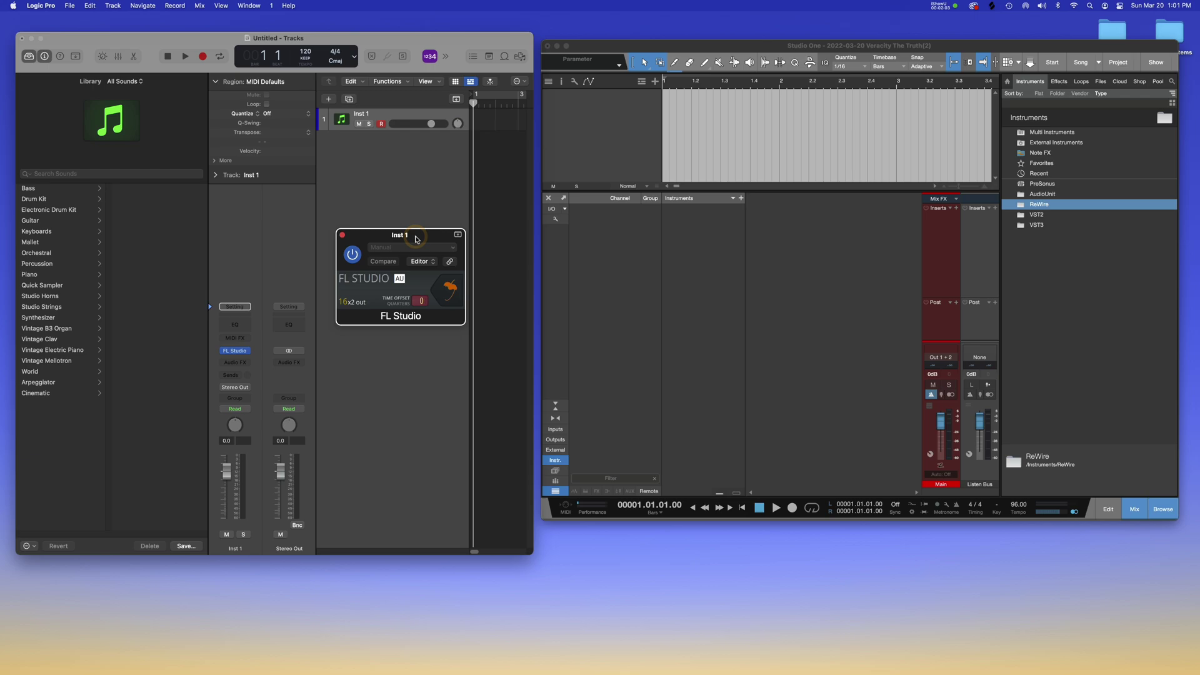
Drag FL Studio from Instruments > AudioUnit into Studio One's arrange area and open its full interface.
click(1042, 194)
double_click(1042, 193)
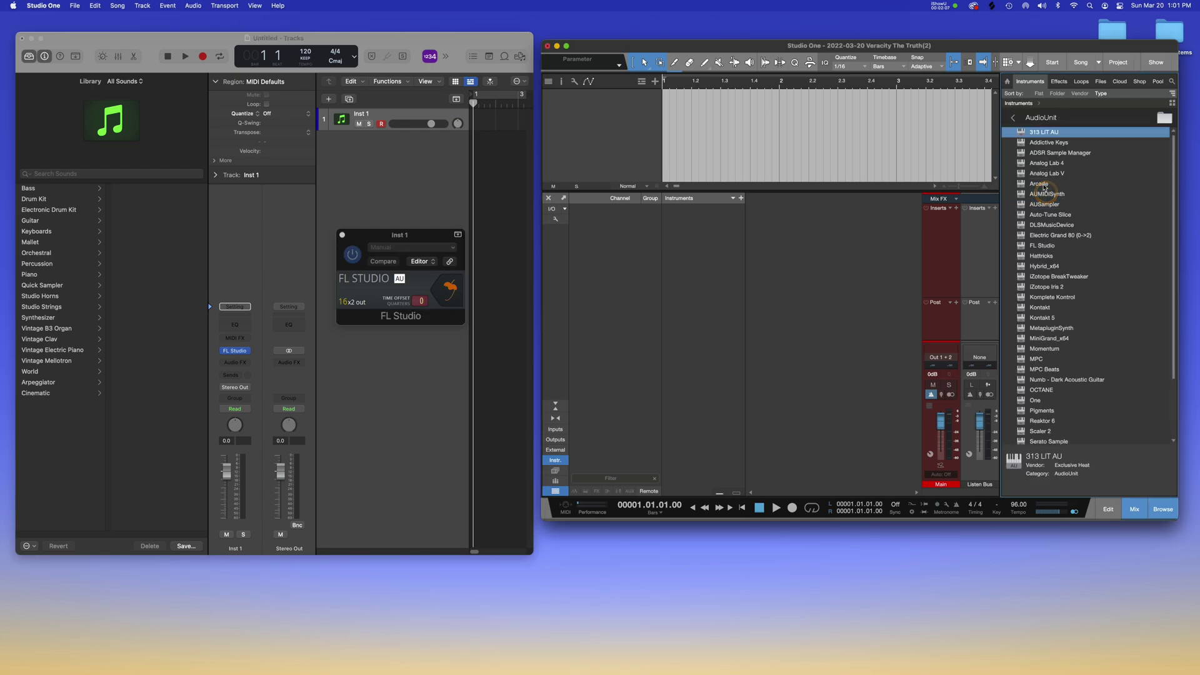
click(1045, 246)
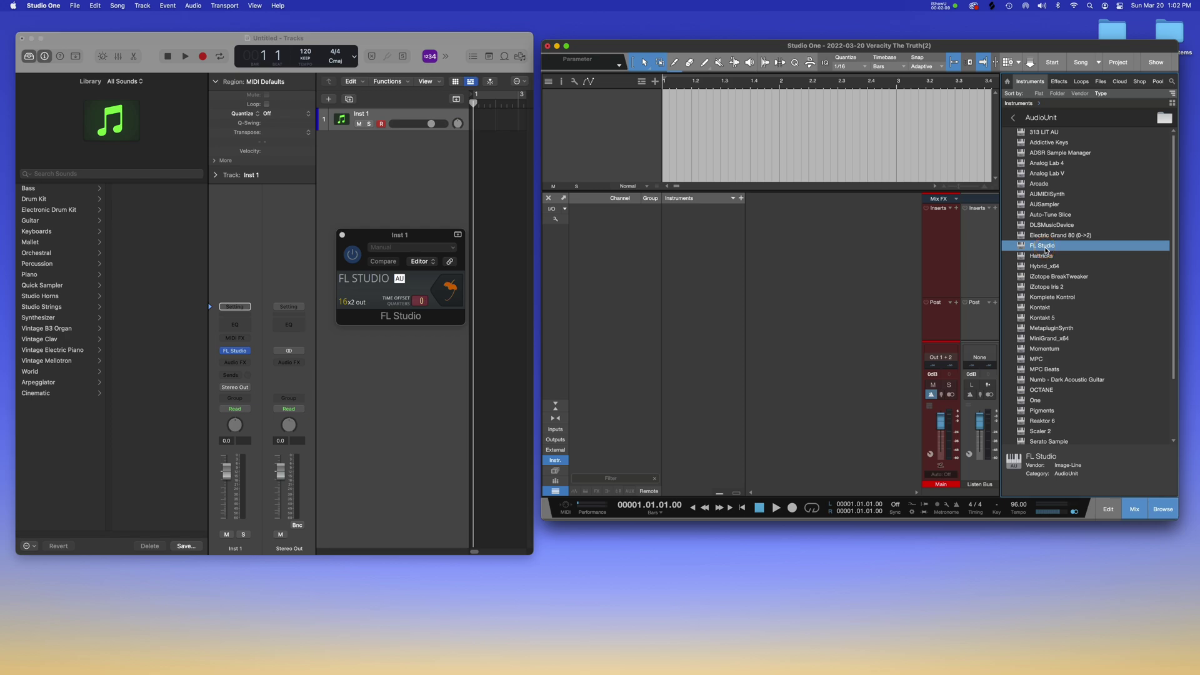
drag(1048, 249, 775, 116)
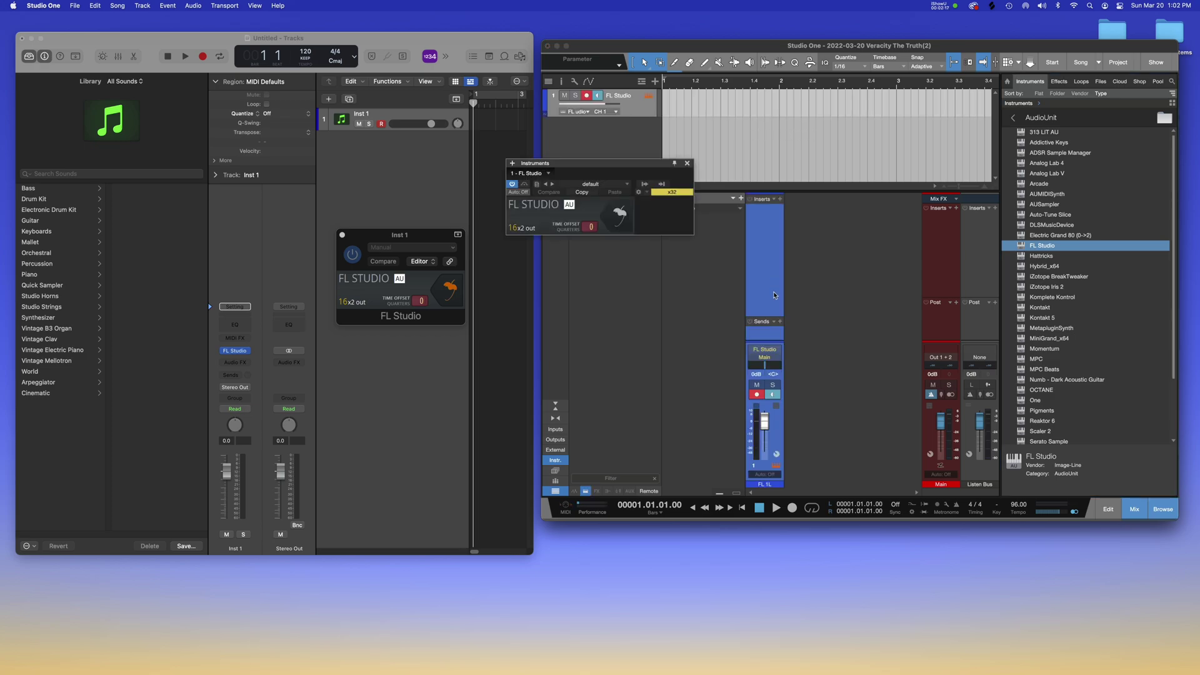
click(619, 220)
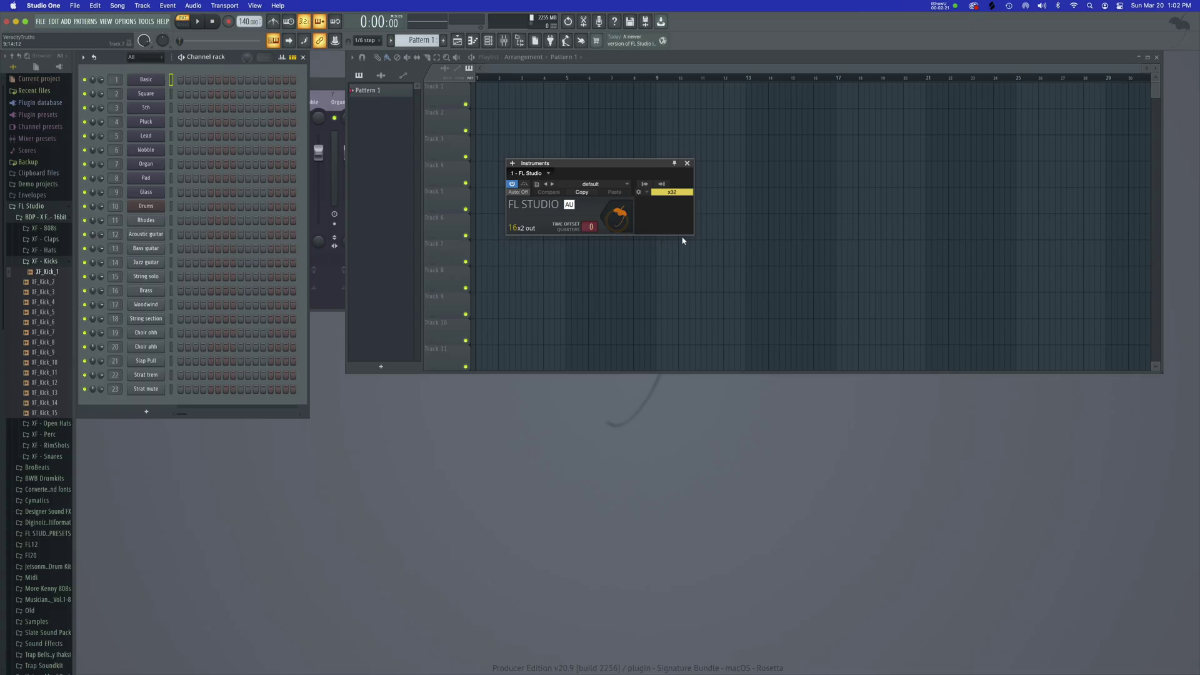
In the FL mixer, route insert 1 Basic to FL 1 and insert 2 Square to FL 2.
click(503, 41)
click(160, 98)
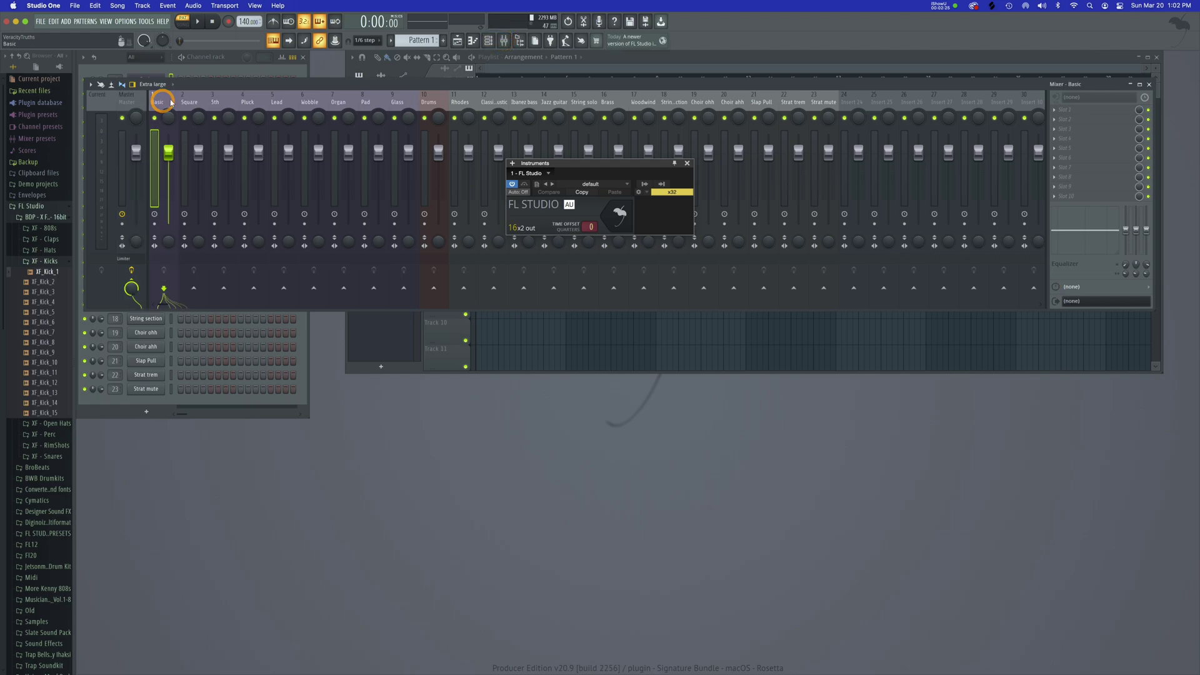
click(1079, 303)
click(1079, 311)
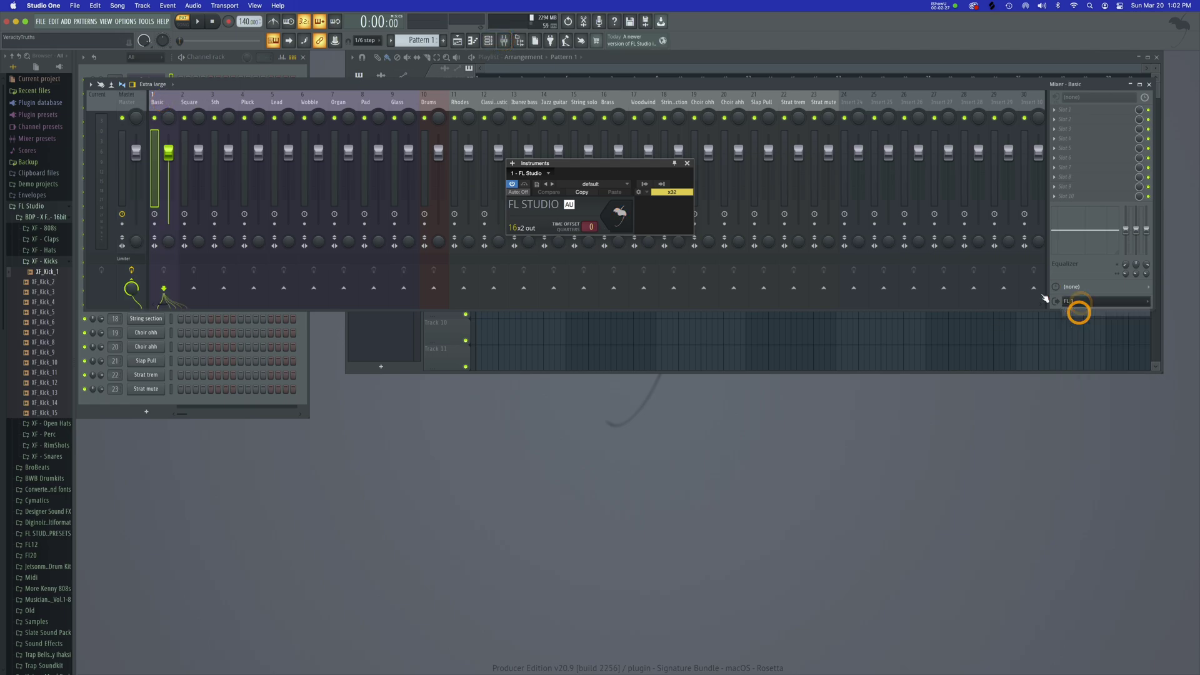
click(192, 99)
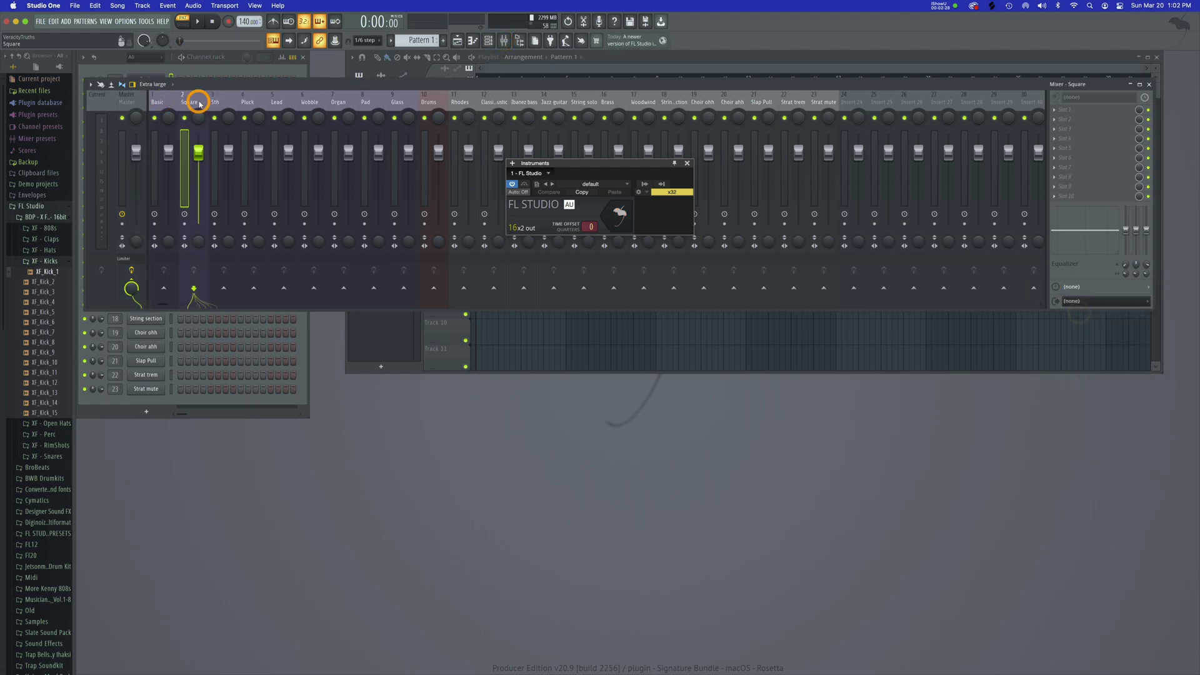
click(1100, 302)
click(1095, 320)
Close the FL Studio interface, move the plugin window aside, and keep the track on MIDI CH 1.
click(14, 24)
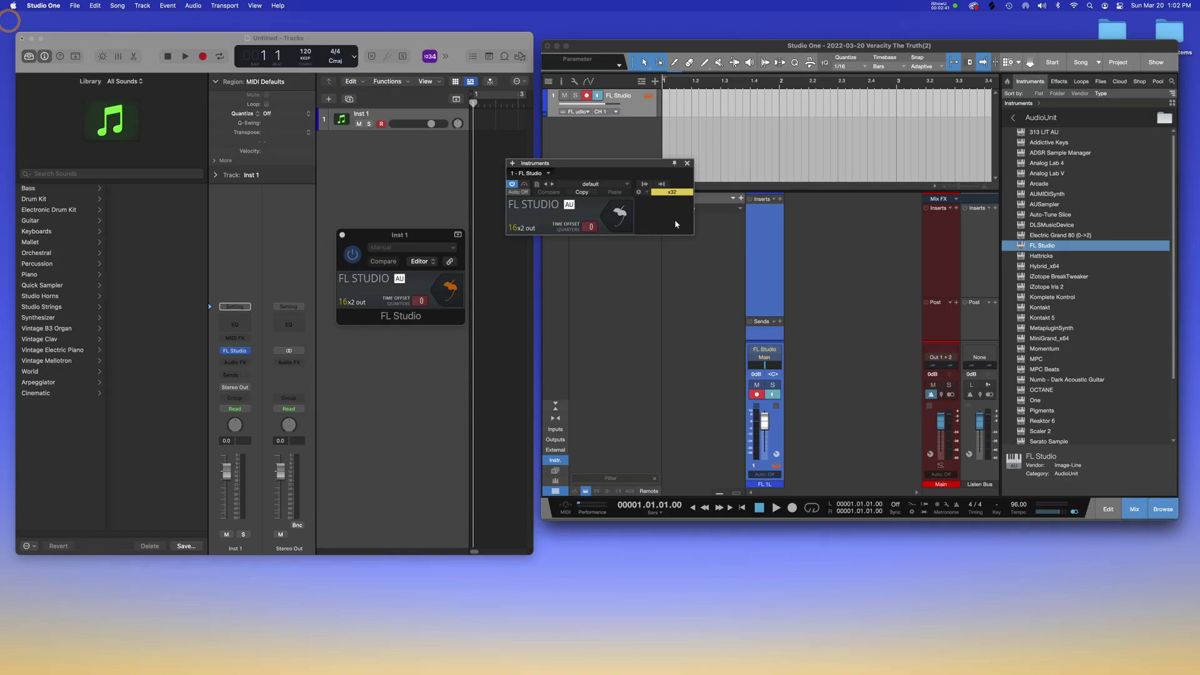
click(632, 163)
drag(632, 164, 774, 219)
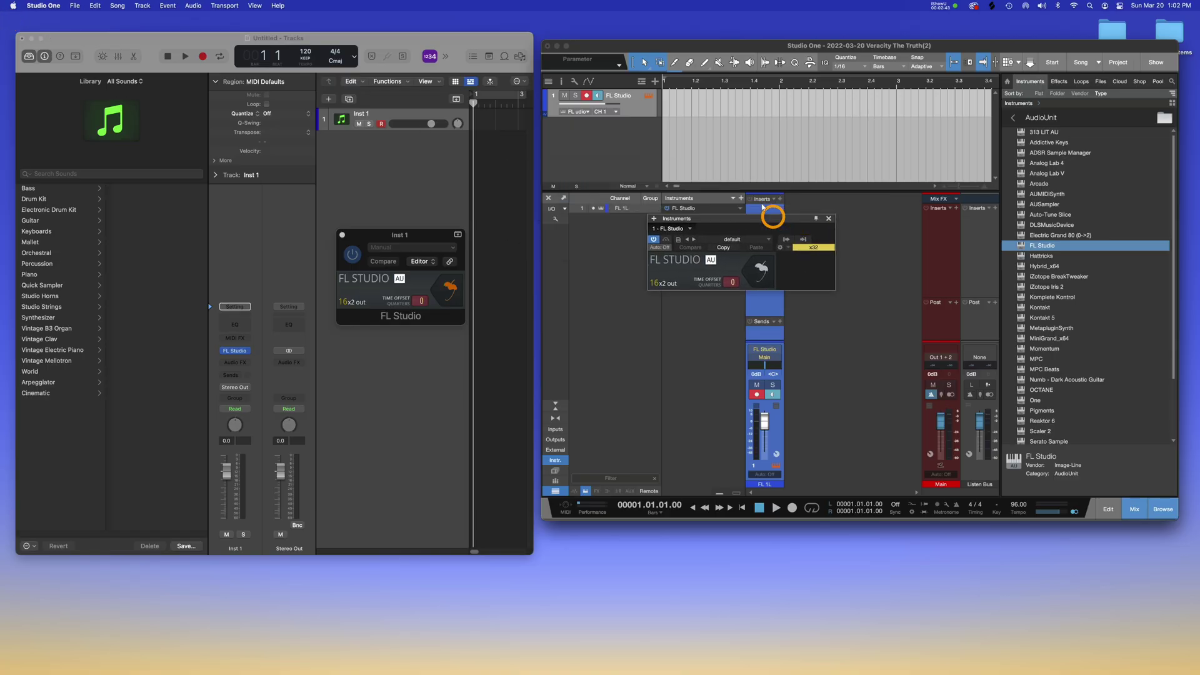
click(613, 113)
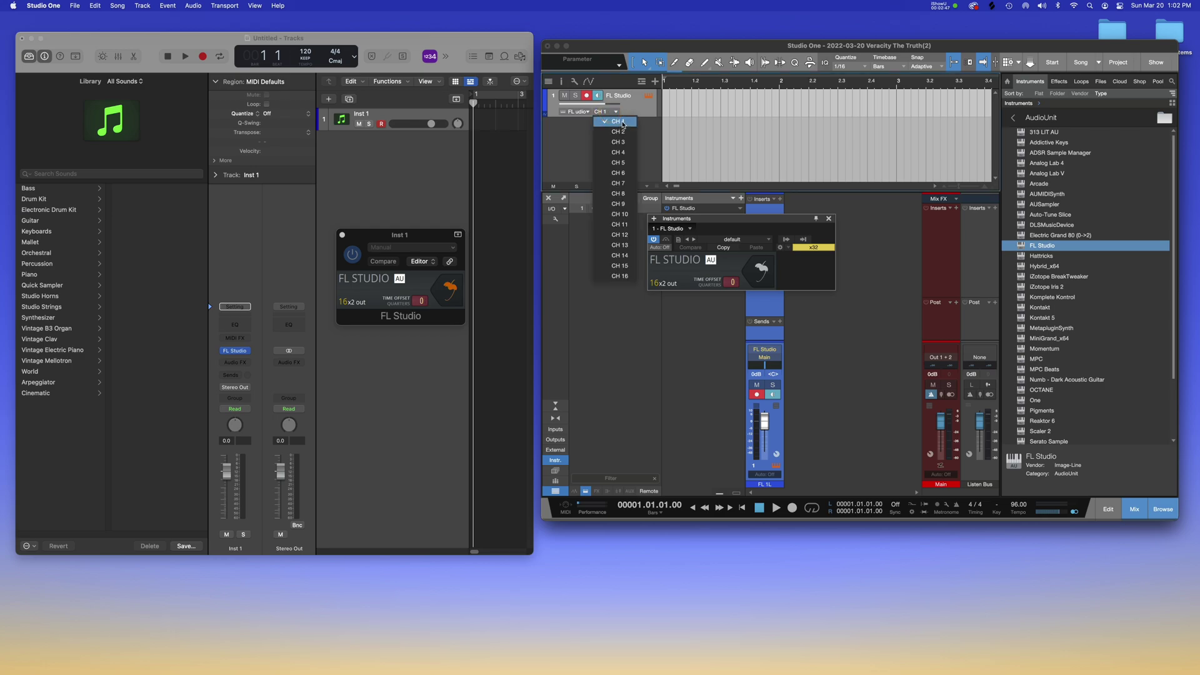
click(565, 154)
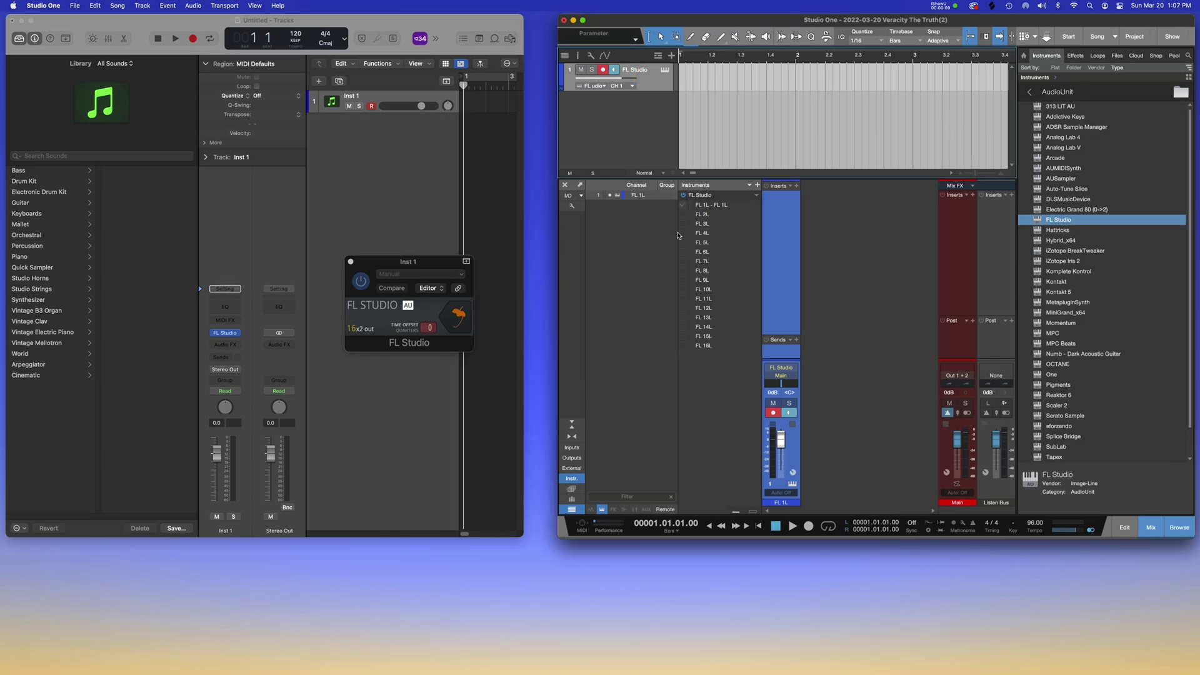
click(571, 478)
click(572, 479)
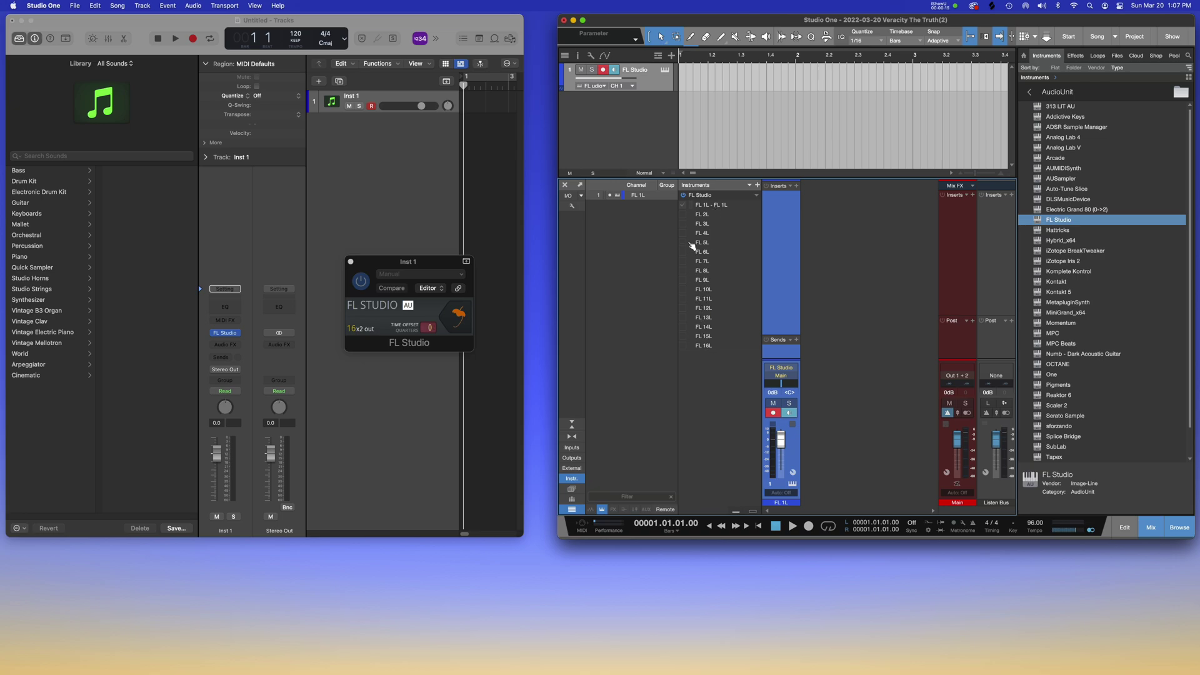
click(682, 213)
click(682, 223)
click(683, 233)
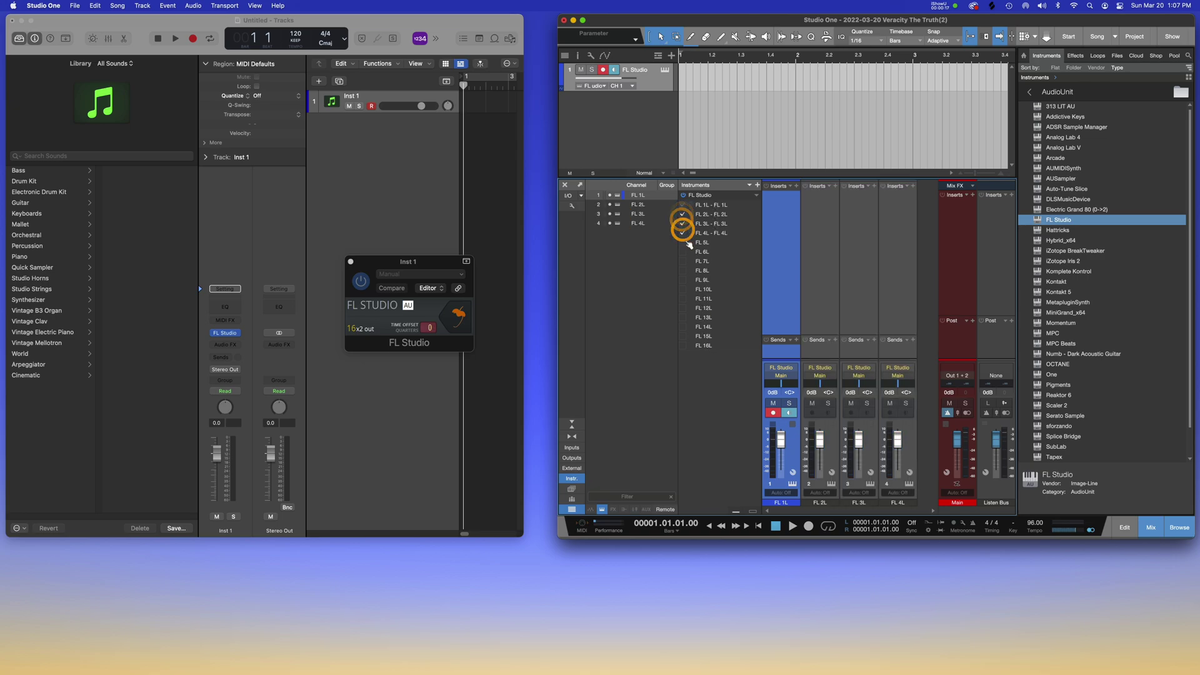
click(683, 241)
click(683, 251)
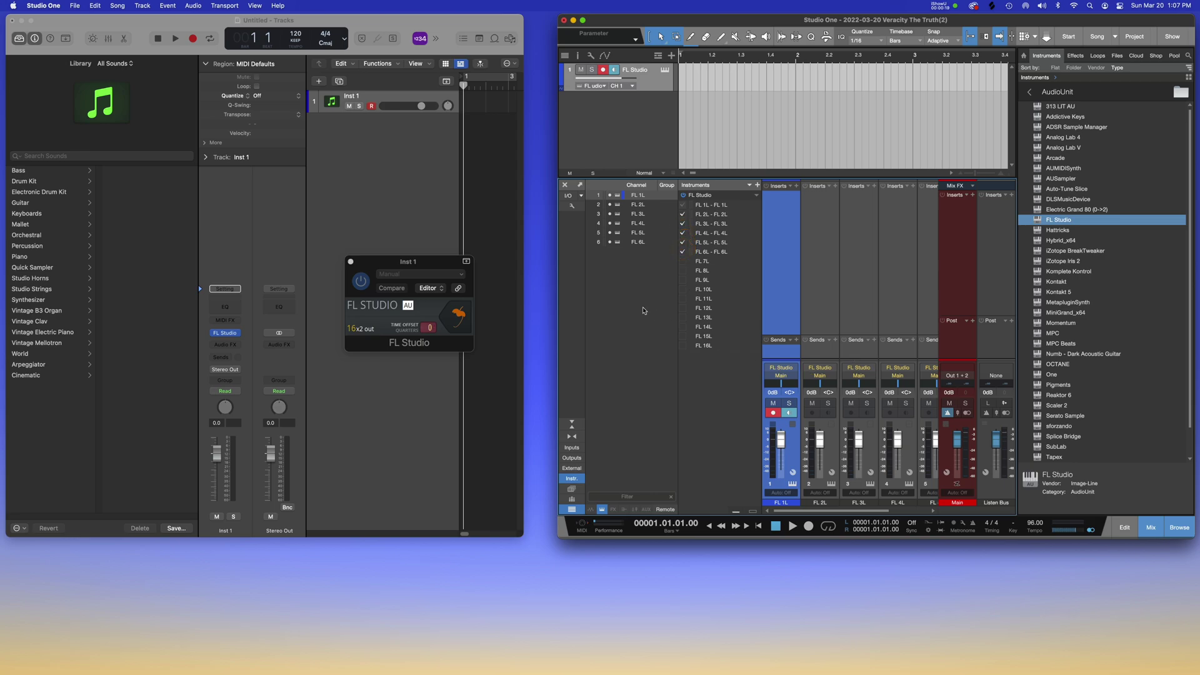
drag(558, 297, 525, 297)
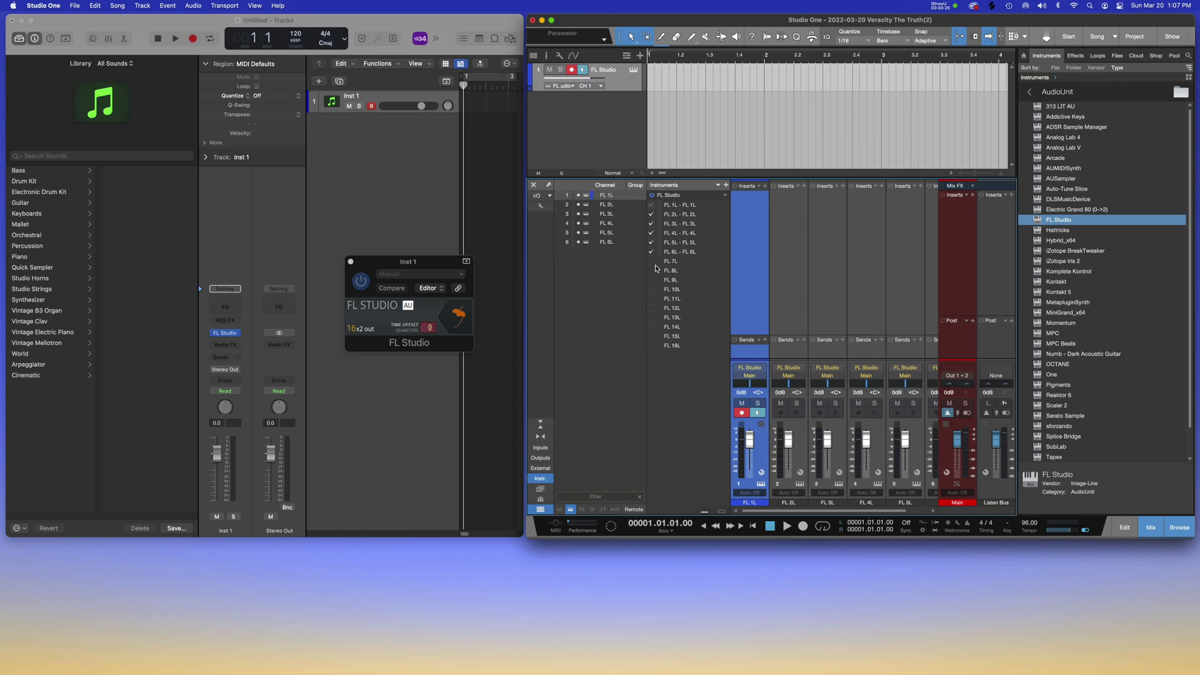
click(652, 261)
click(652, 270)
click(652, 279)
click(652, 279)
click(652, 270)
click(652, 261)
click(652, 252)
click(652, 242)
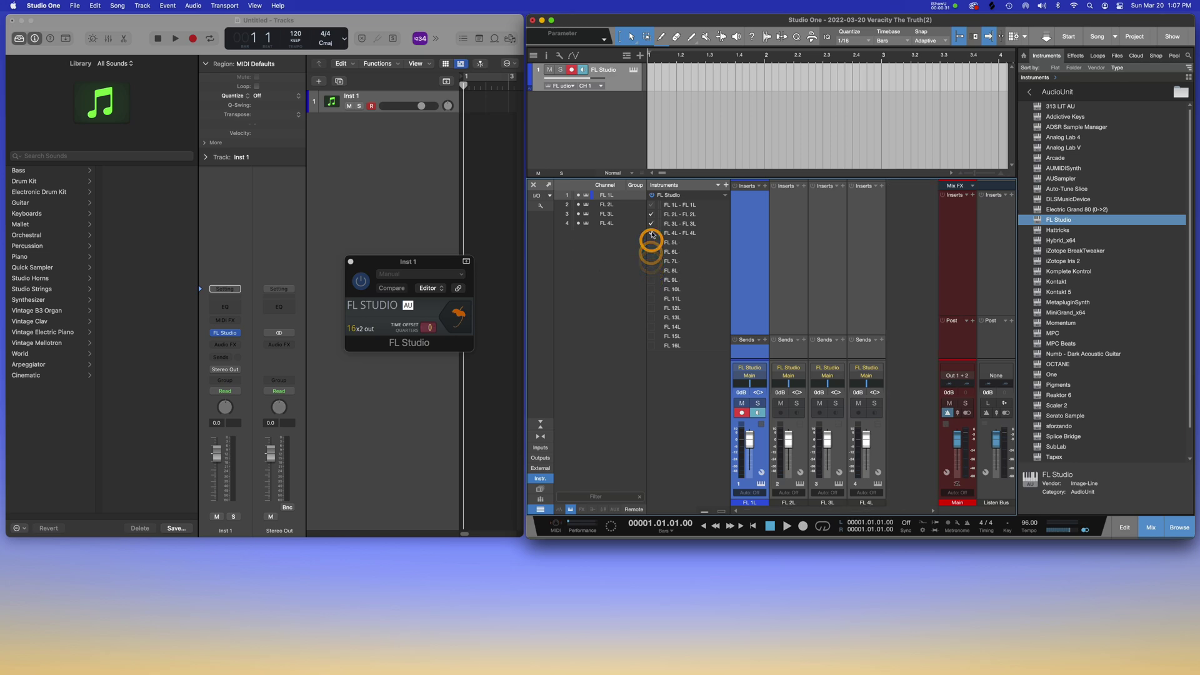
click(652, 232)
click(651, 224)
click(652, 214)
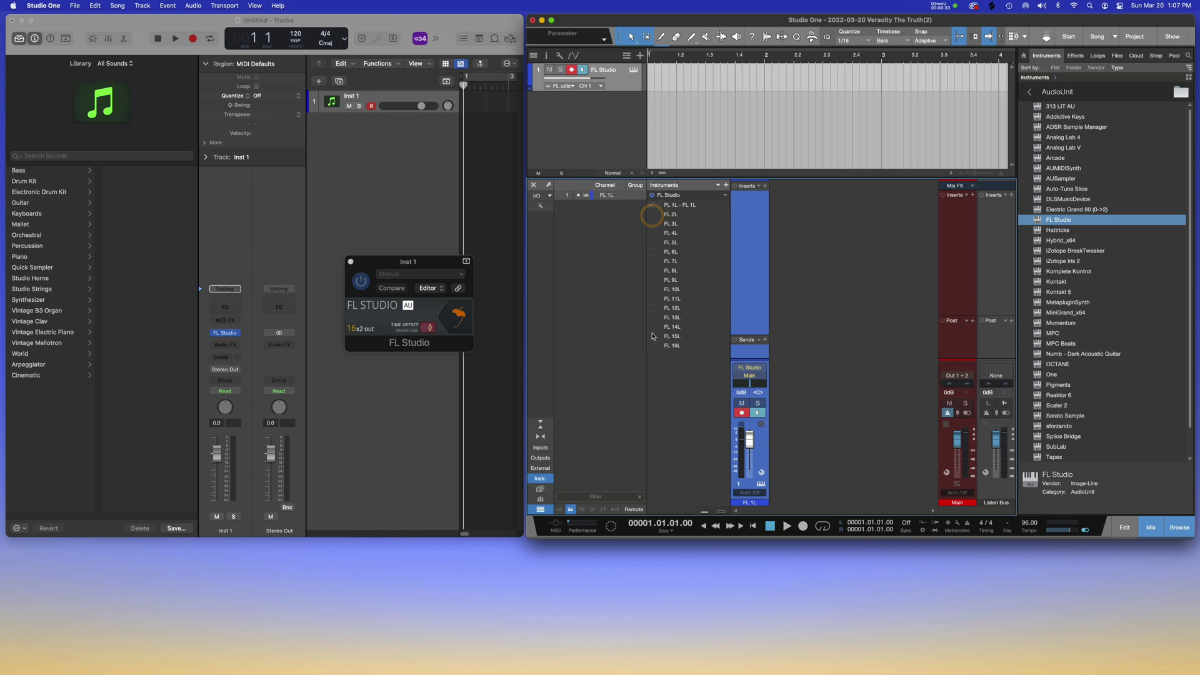
Click in Studio One's arrange area to begin adding the FL Studio 2 instrument track.
click(652, 205)
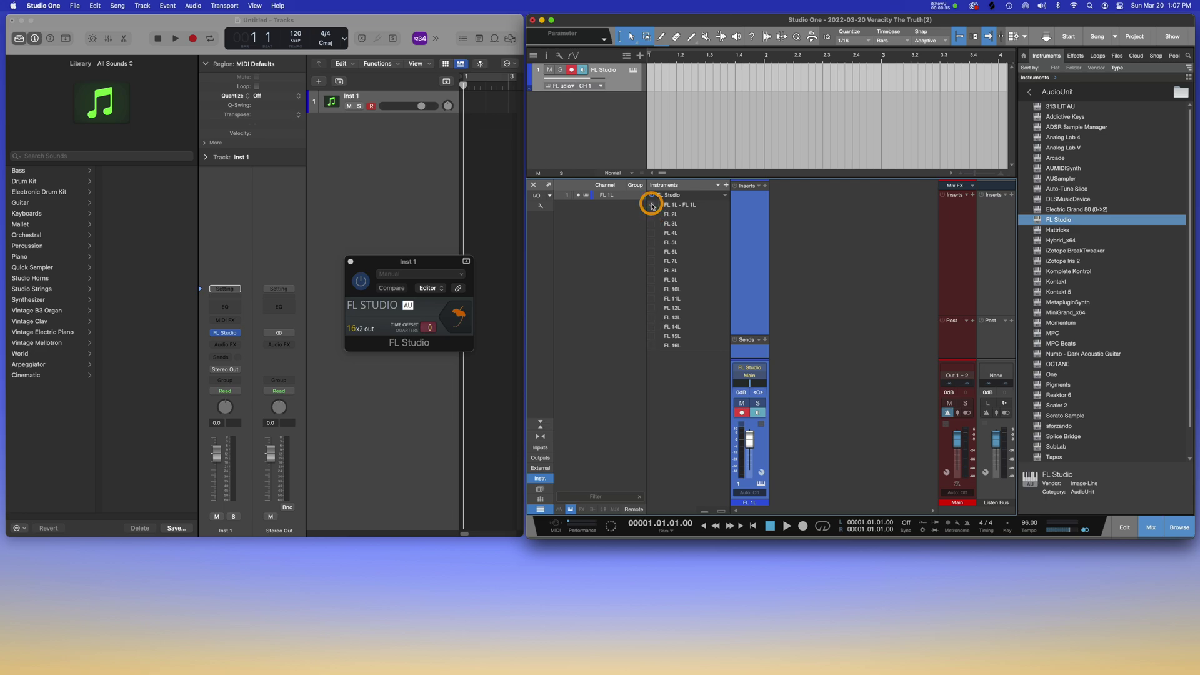